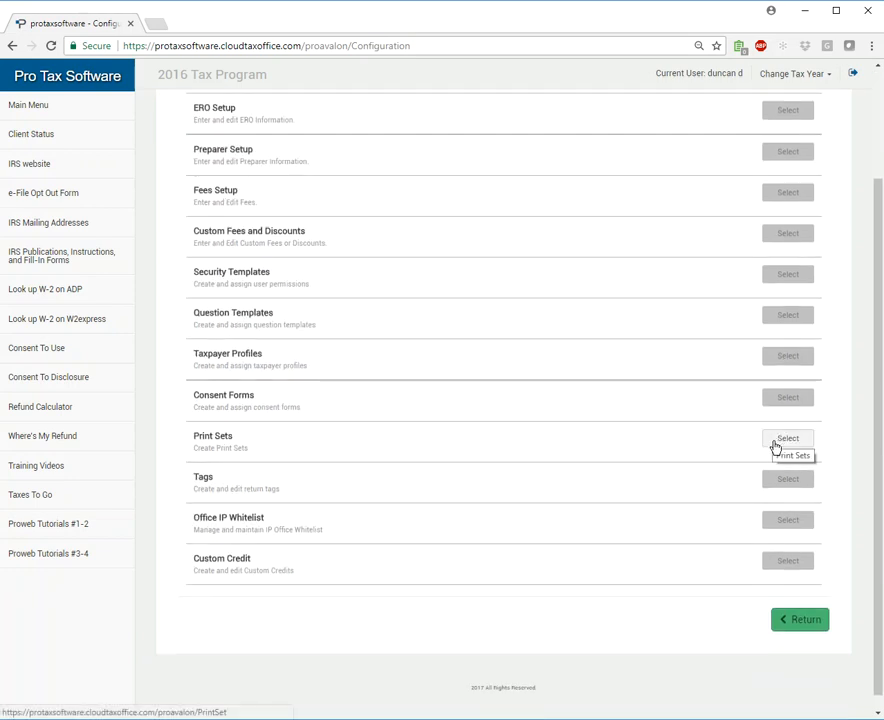
# Step: Add a new print set in the configuration's Print Sets and name it Office Standard
pyautogui.click(776, 440)
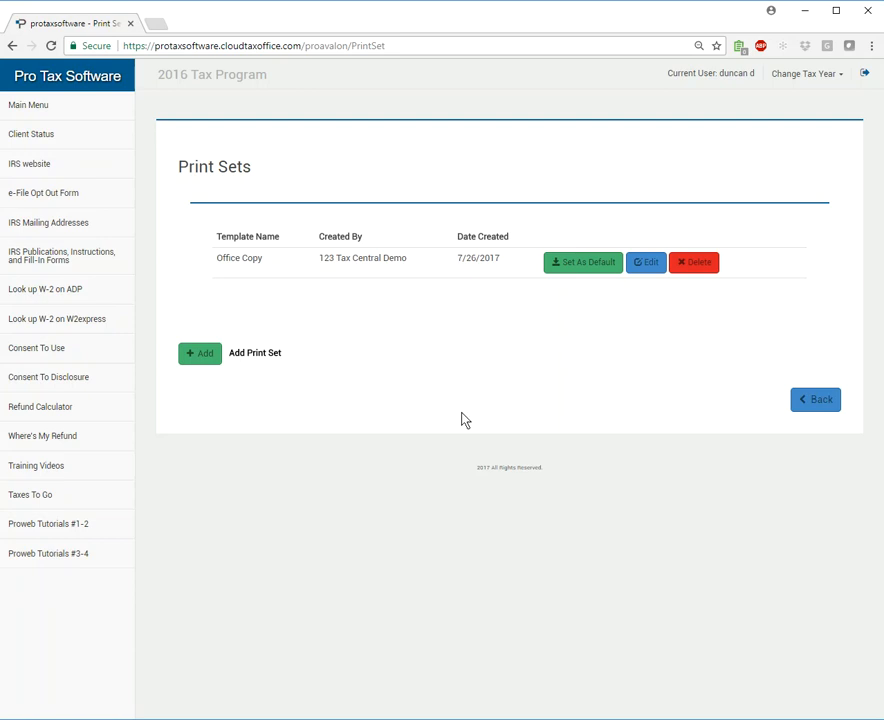
pyautogui.click(198, 357)
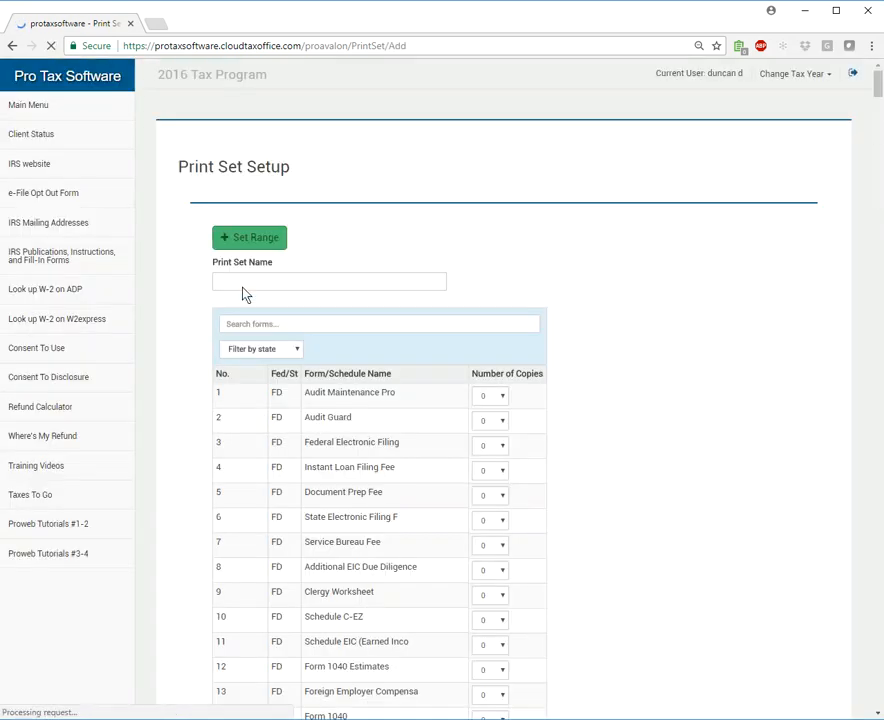
pyautogui.click(239, 278)
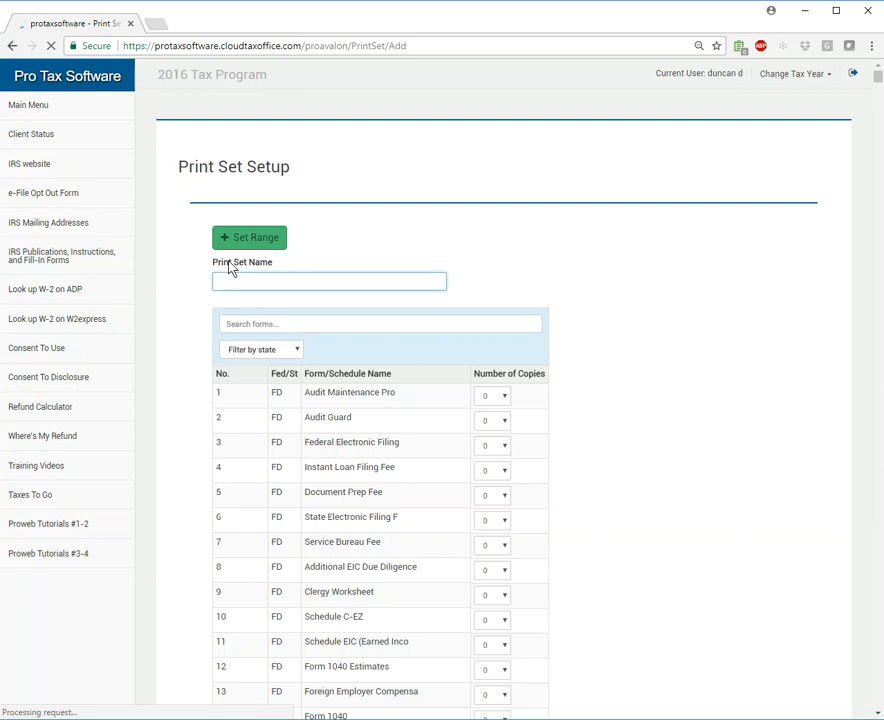
pyautogui.write('Office S')
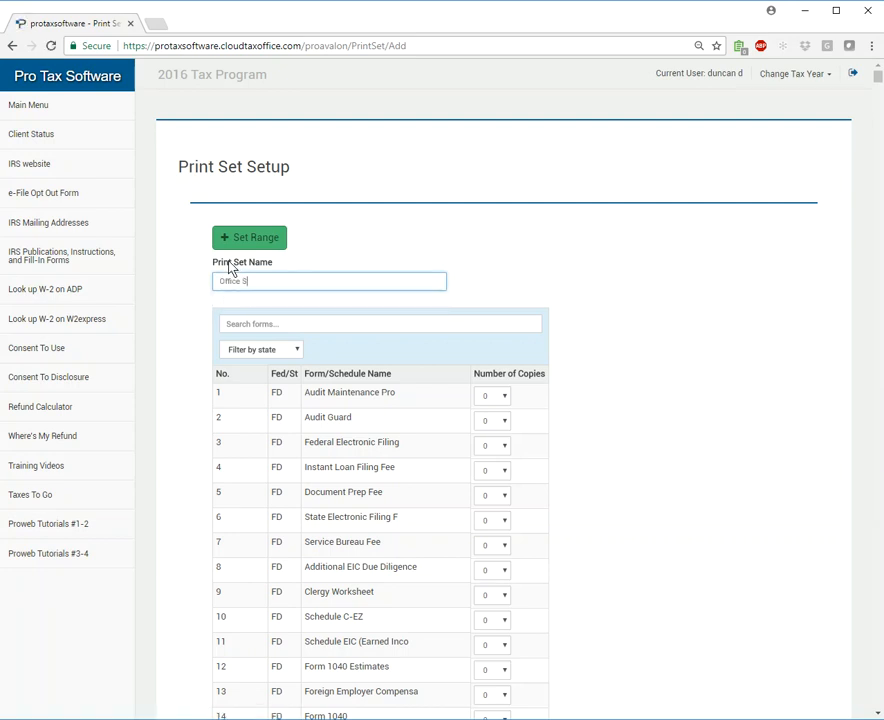
pyautogui.write('tandard')
# Step: Filter the print set's form list to show only Federal forms
pyautogui.click(304, 322)
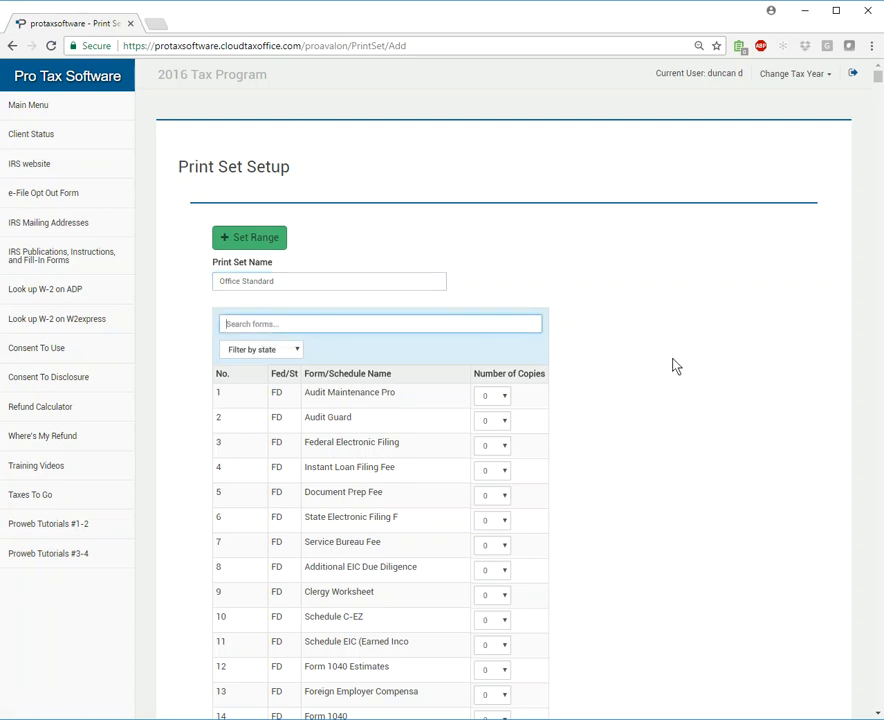
pyautogui.click(291, 351)
pyautogui.click(281, 373)
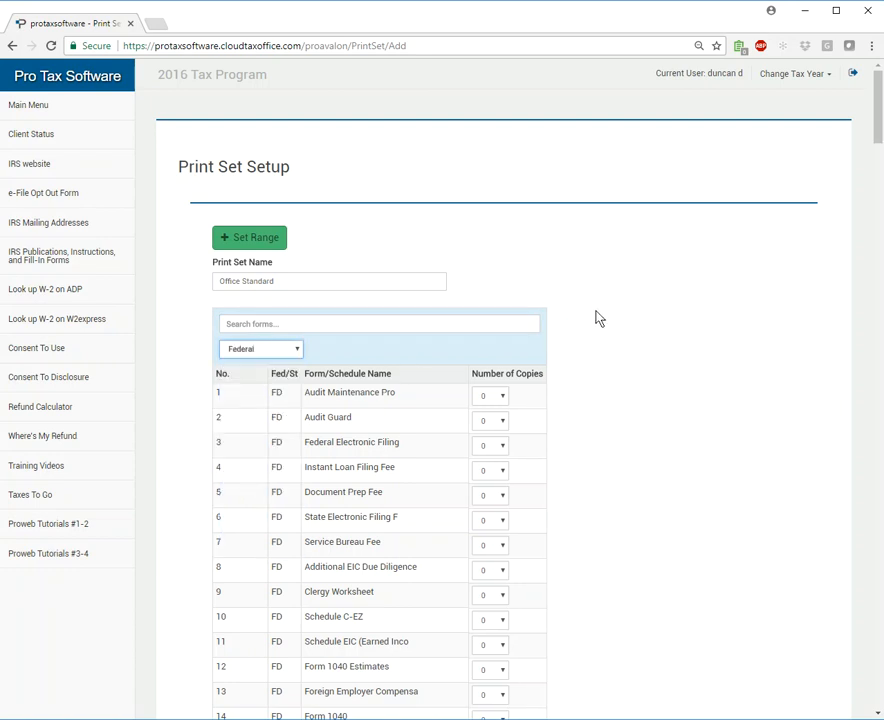
# Step: Set the number of copies to 1 for Additional EIC Due Diligence, Schedule C-EZ and Schedule EIC
pyautogui.scroll(-3, 596, 316)
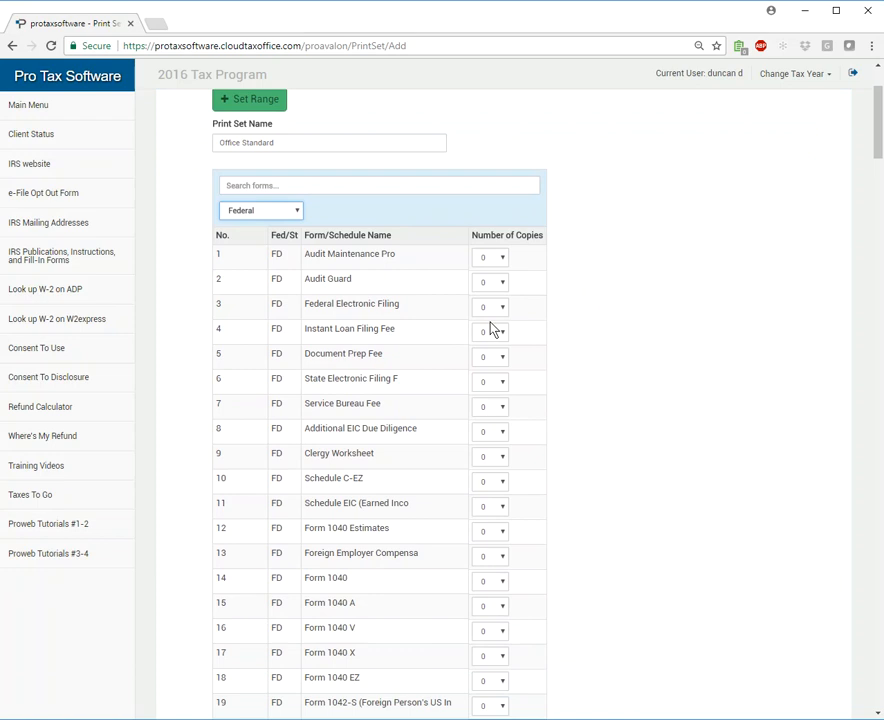
pyautogui.scroll(-1, 490, 320)
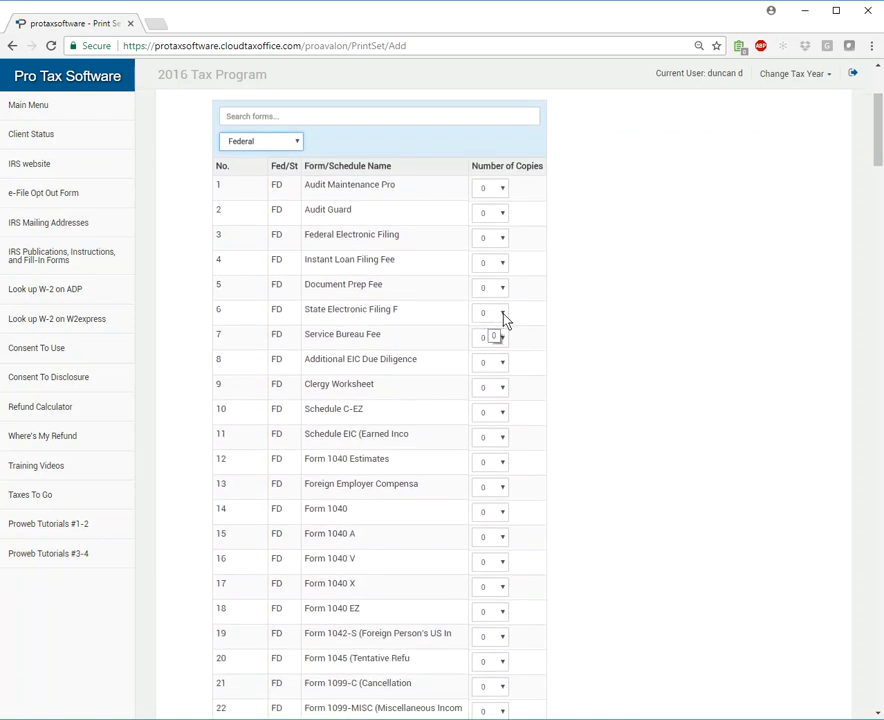
pyautogui.scroll(-1, 505, 352)
pyautogui.click(503, 294)
pyautogui.click(504, 325)
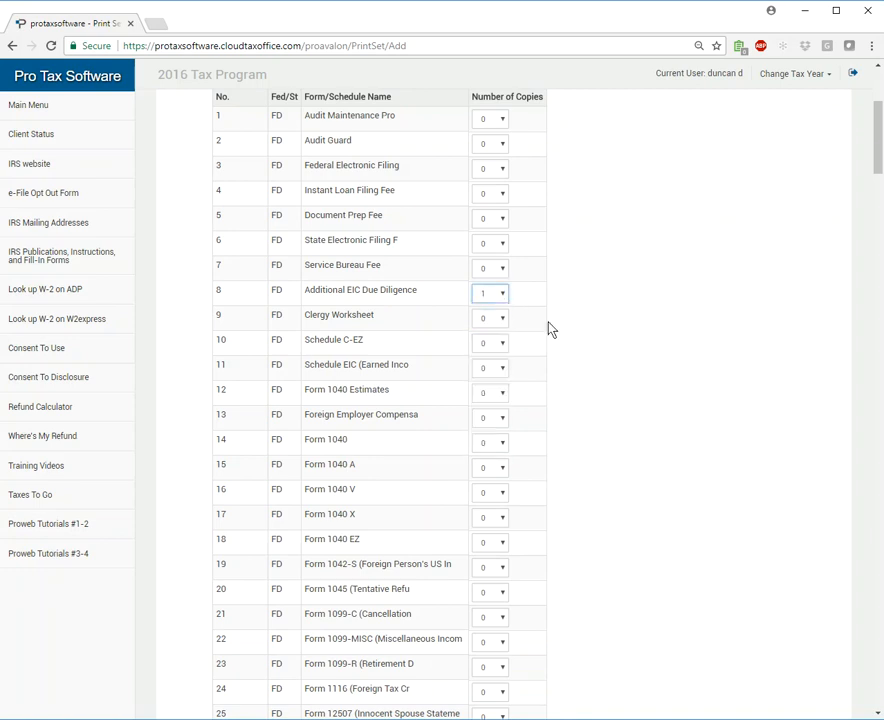
pyautogui.click(500, 343)
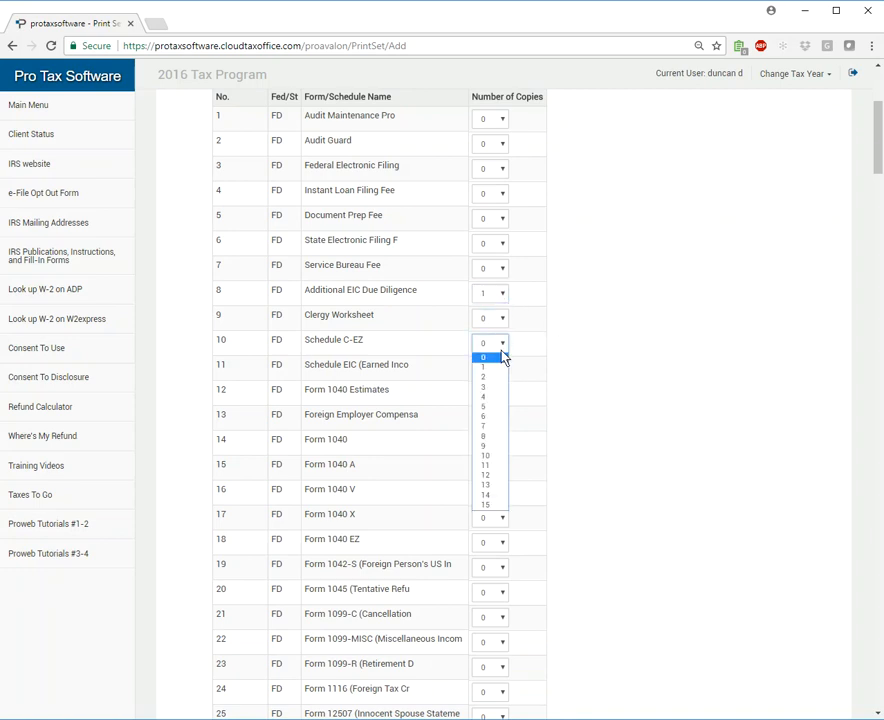
pyautogui.click(503, 368)
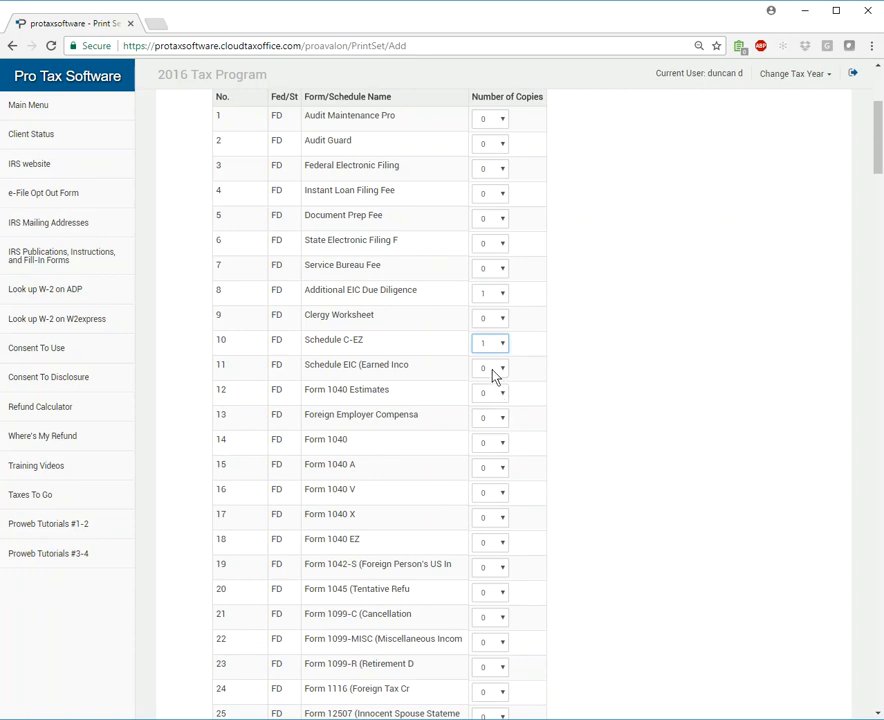
pyautogui.click(498, 369)
pyautogui.click(498, 393)
pyautogui.click(497, 396)
pyautogui.click(548, 447)
# Step: Set the number of copies for Form 1040 V to 2
pyautogui.scroll(6, 530, 421)
pyautogui.scroll(-8, 540, 436)
pyautogui.click(502, 423)
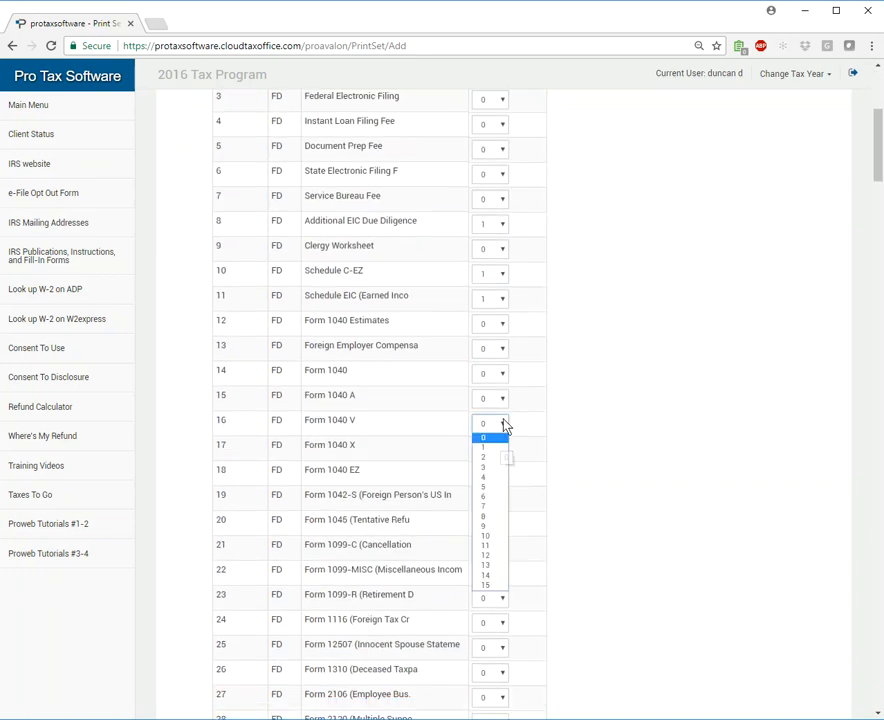
pyautogui.click(491, 457)
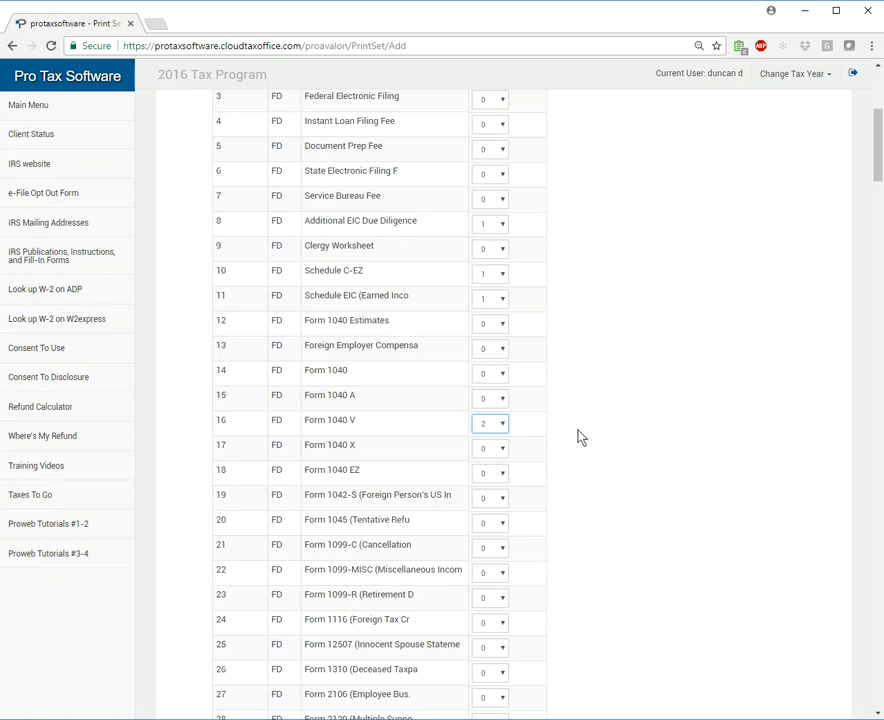
# Step: Look through the remaining federal forms, save the print set and return to the configuration menu
pyautogui.scroll(-2, 578, 437)
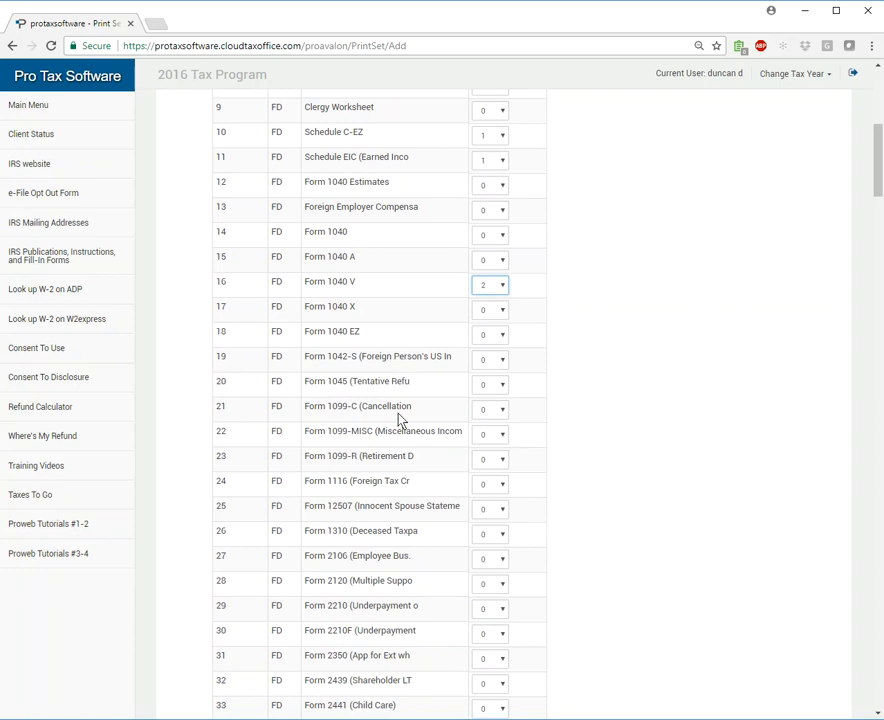
pyautogui.scroll(-2, 456, 478)
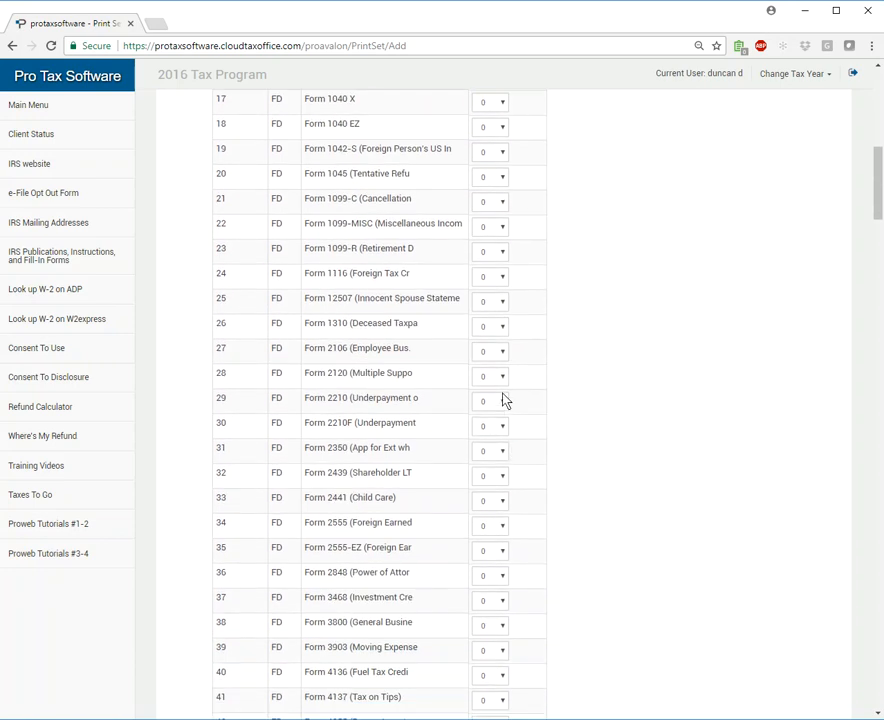
pyautogui.scroll(6, 495, 400)
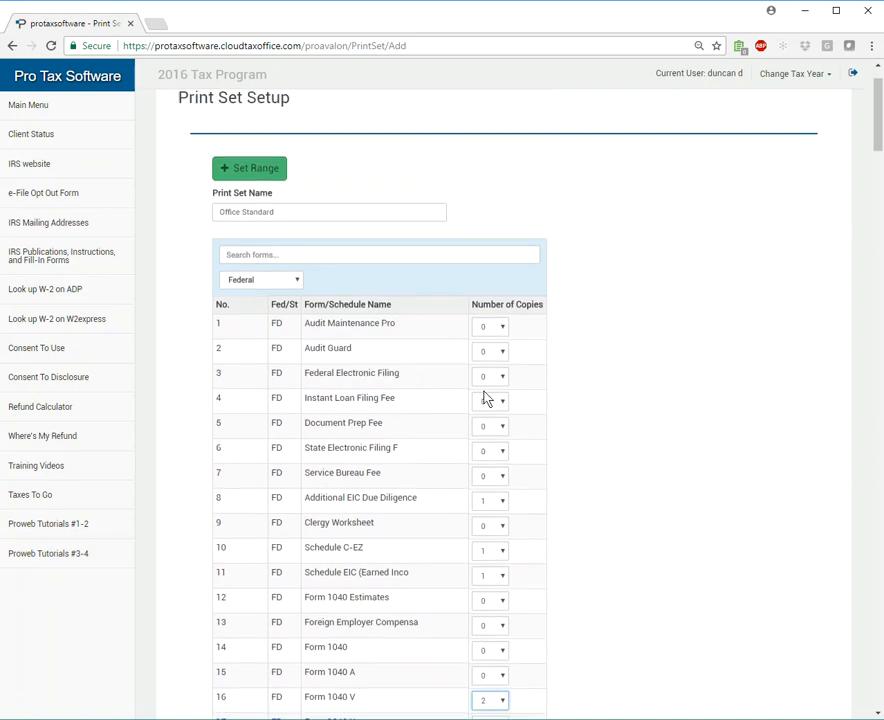
pyautogui.scroll(-20, 706, 462)
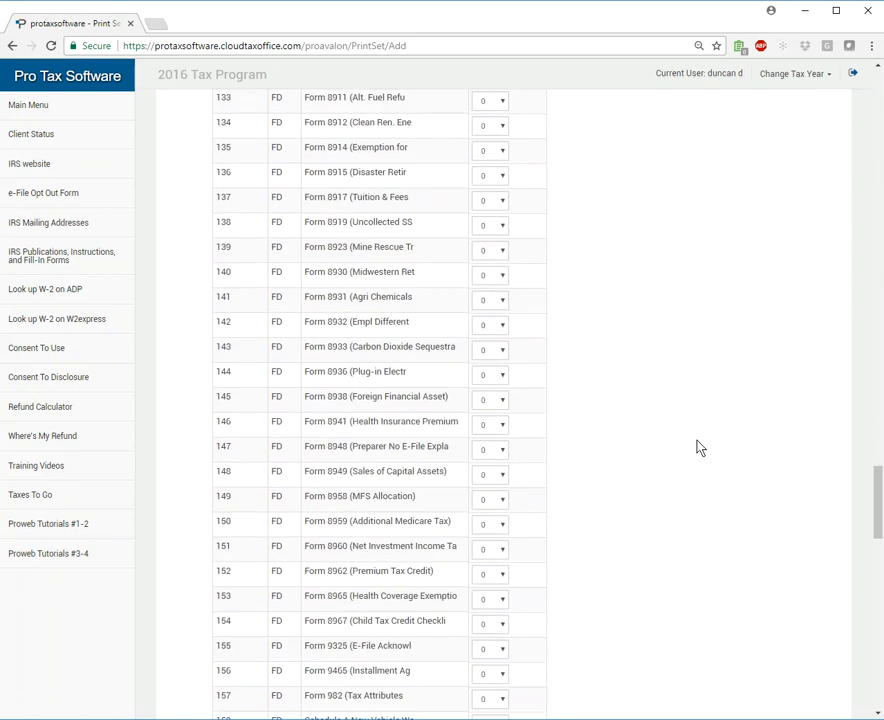
pyautogui.scroll(-15, 699, 455)
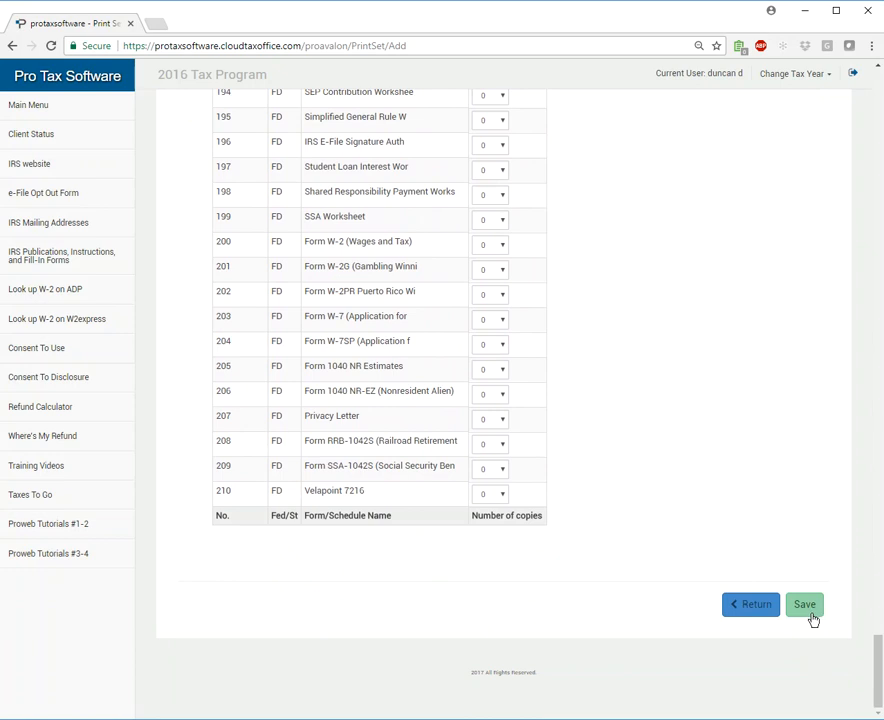
pyautogui.click(810, 614)
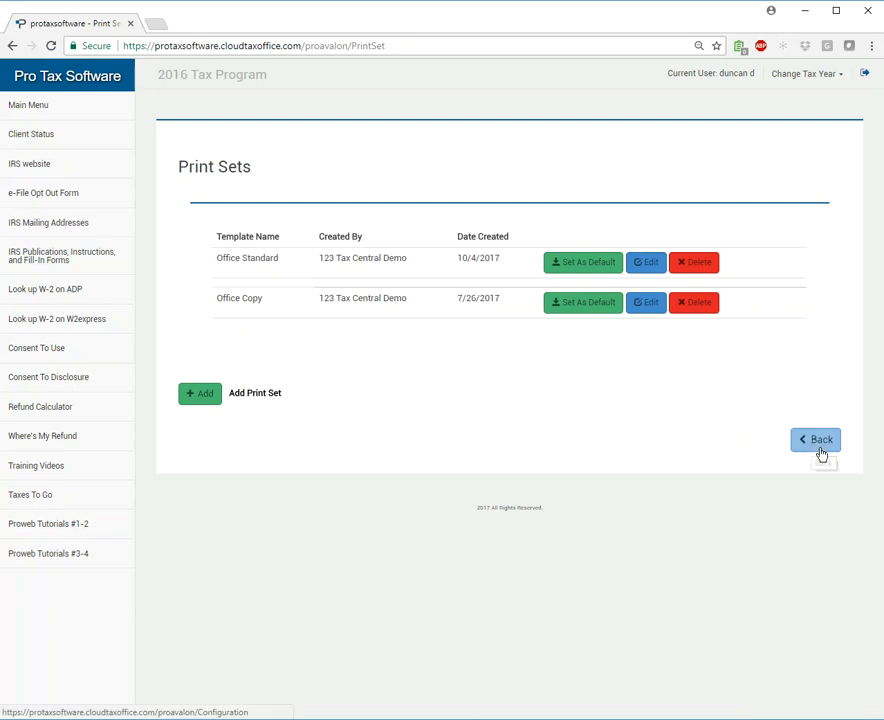
pyautogui.click(820, 452)
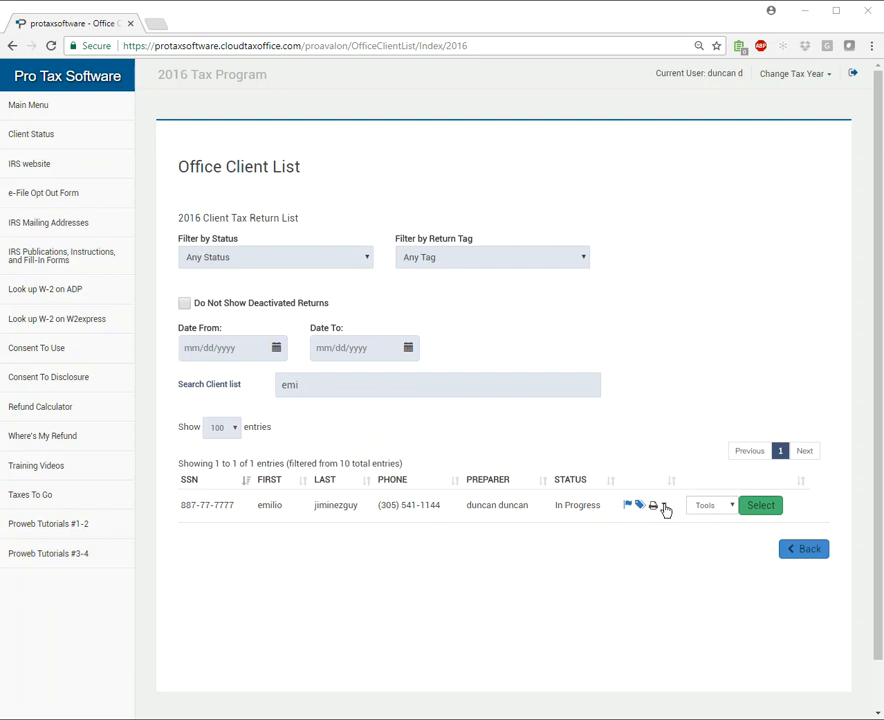
# Step: Generate the listed client's return from a saved print set, look through the resulting document and close it
pyautogui.click(664, 507)
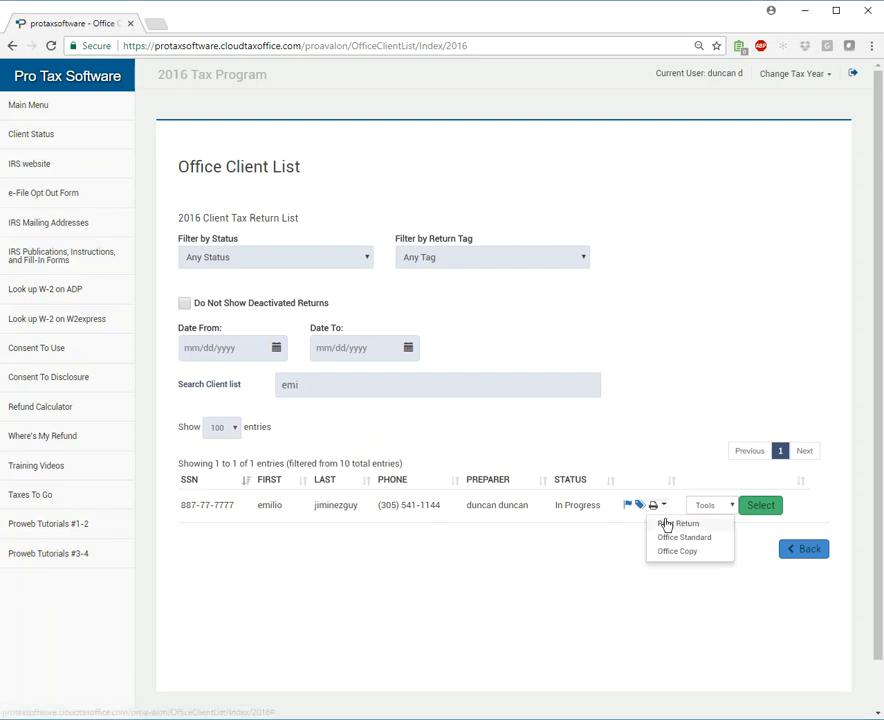
pyautogui.click(676, 549)
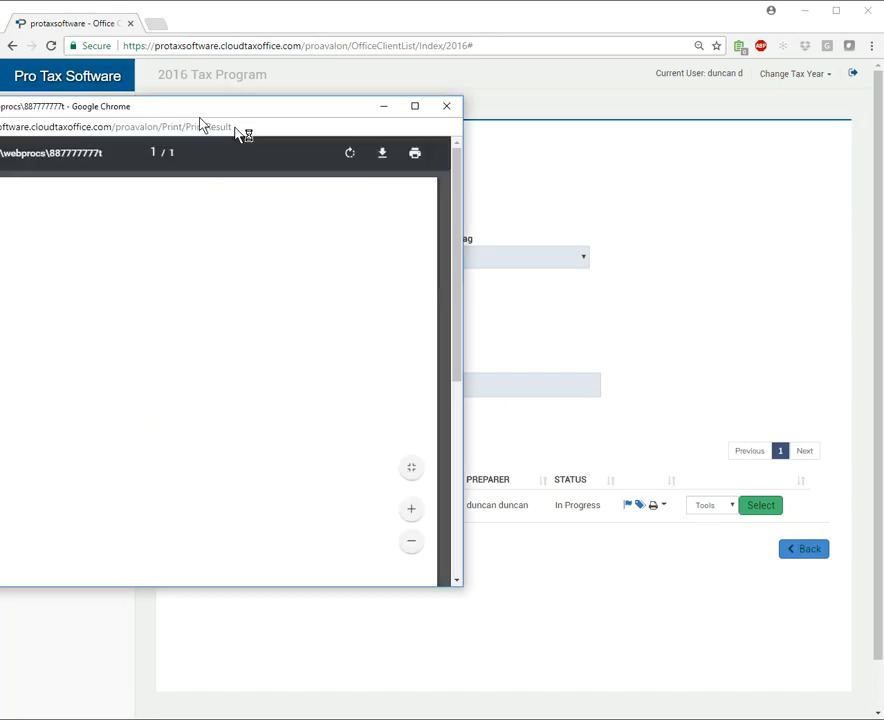
pyautogui.moveTo(200, 122); pyautogui.dragTo(478, 110)
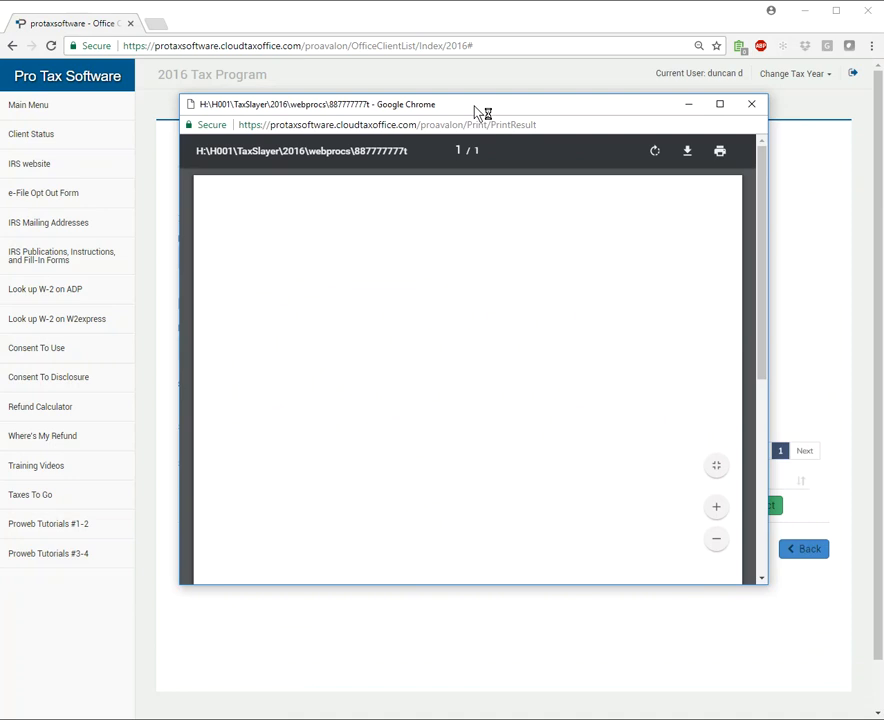
pyautogui.scroll(-3, 525, 434)
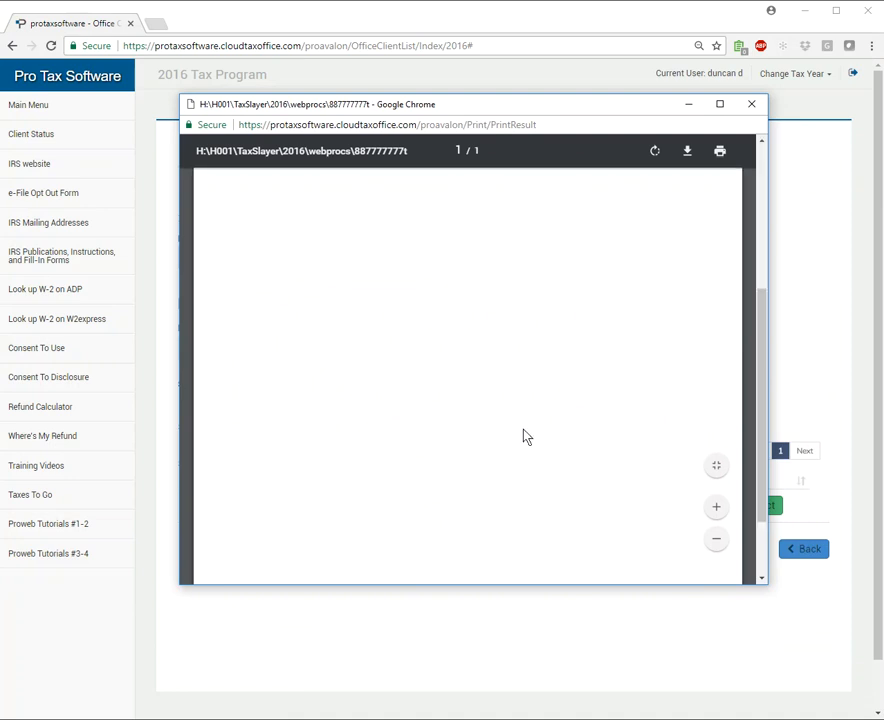
pyautogui.scroll(-1, 552, 381)
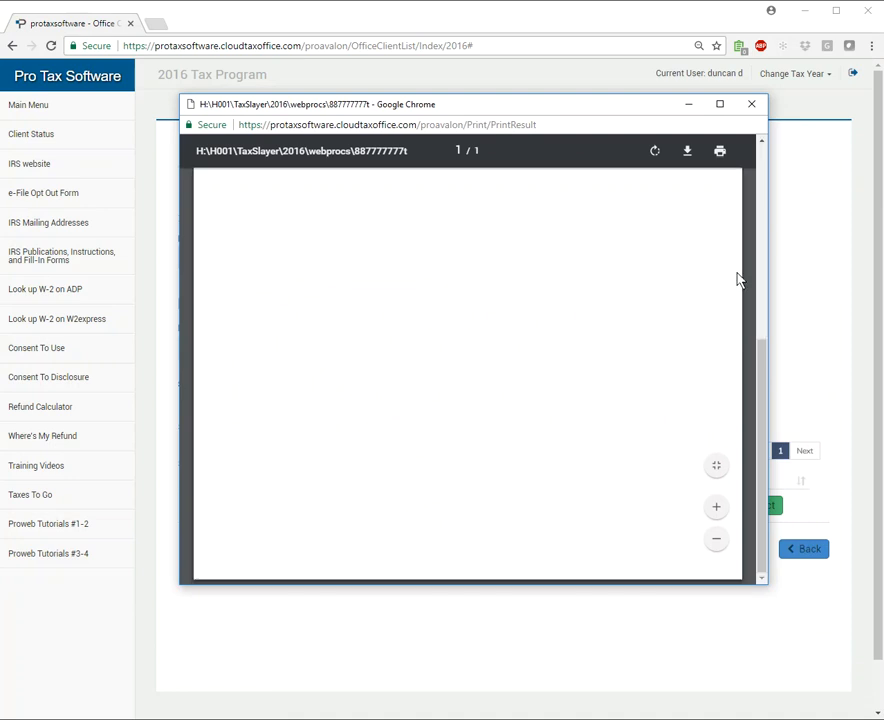
pyautogui.moveTo(762, 391); pyautogui.dragTo(764, 165)
pyautogui.click(759, 105)
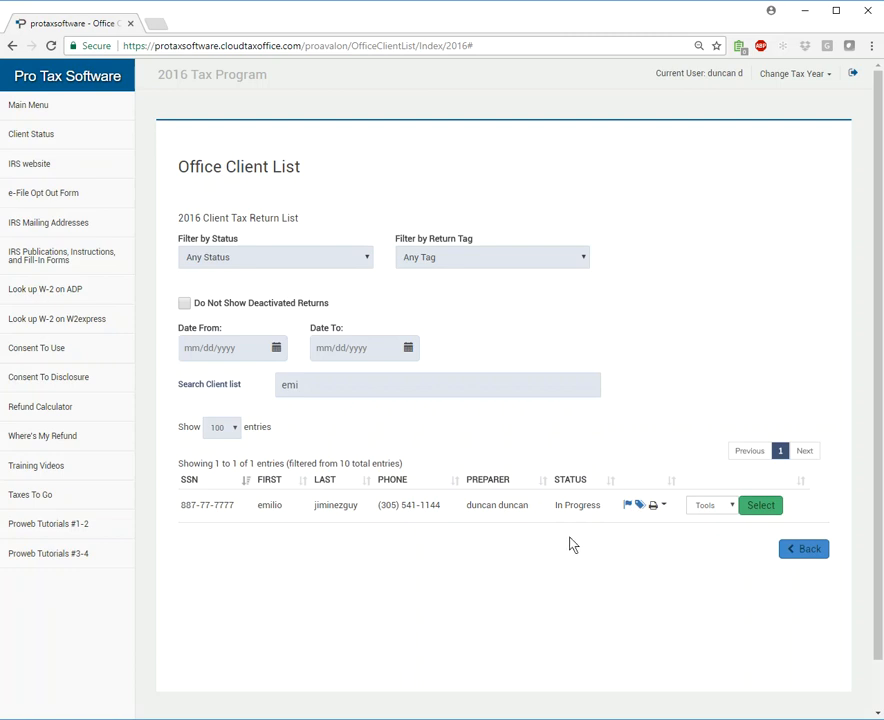
# Step: Generate the client's return with the Office Copy print set, review its pages and close the document
pyautogui.click(664, 506)
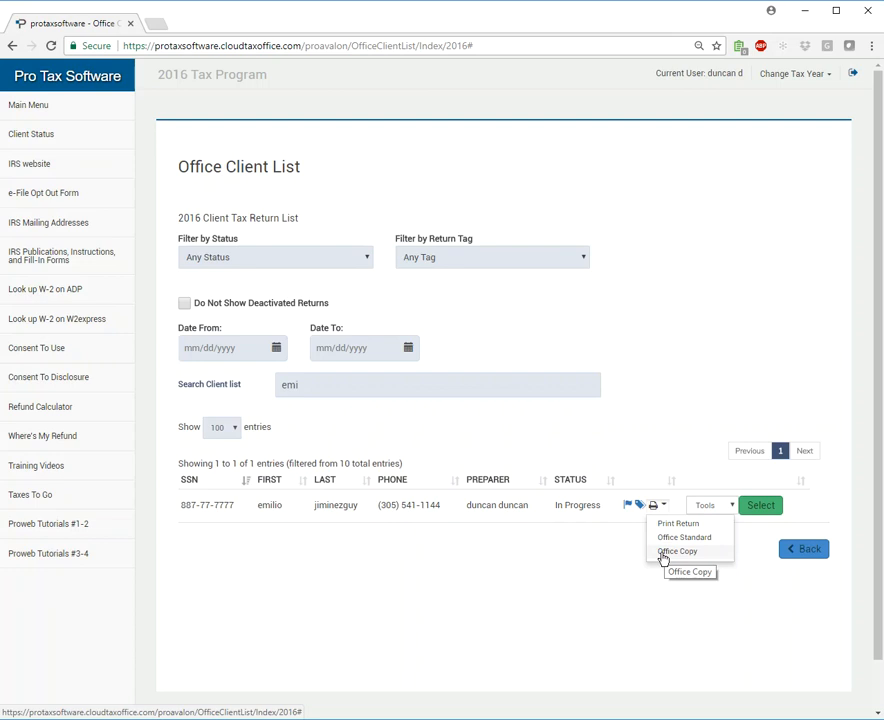
pyautogui.click(665, 553)
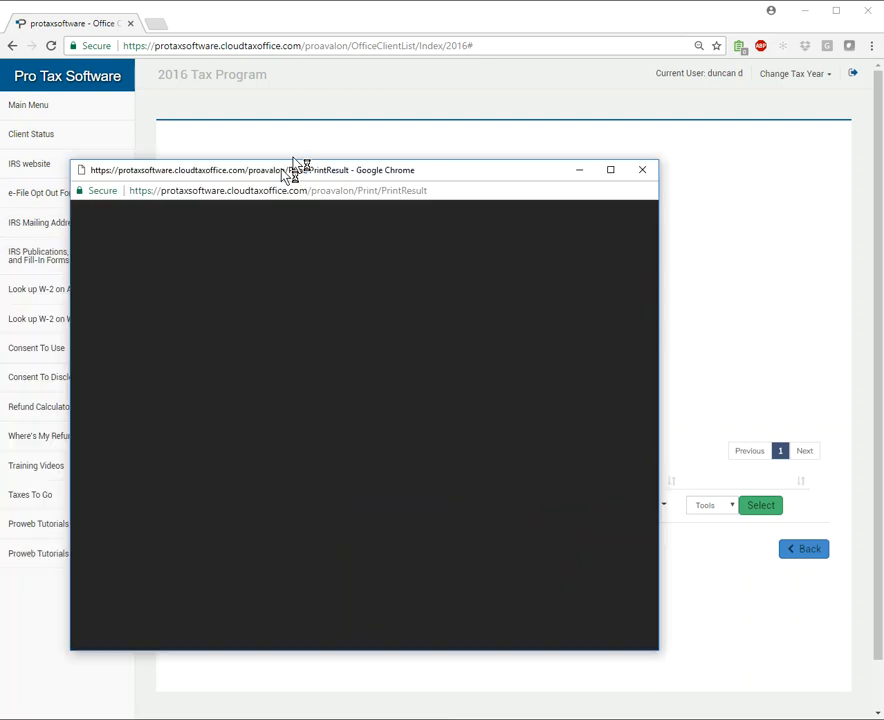
pyautogui.moveTo(292, 166); pyautogui.dragTo(379, 93)
pyautogui.scroll(-10, 600, 440)
pyautogui.scroll(10, 586, 442)
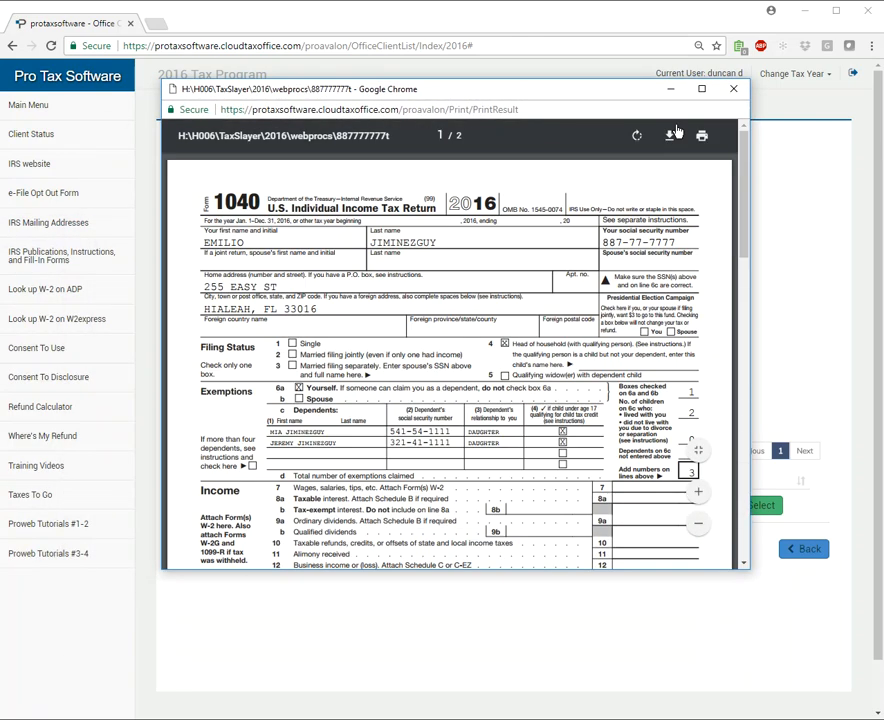
pyautogui.click(733, 89)
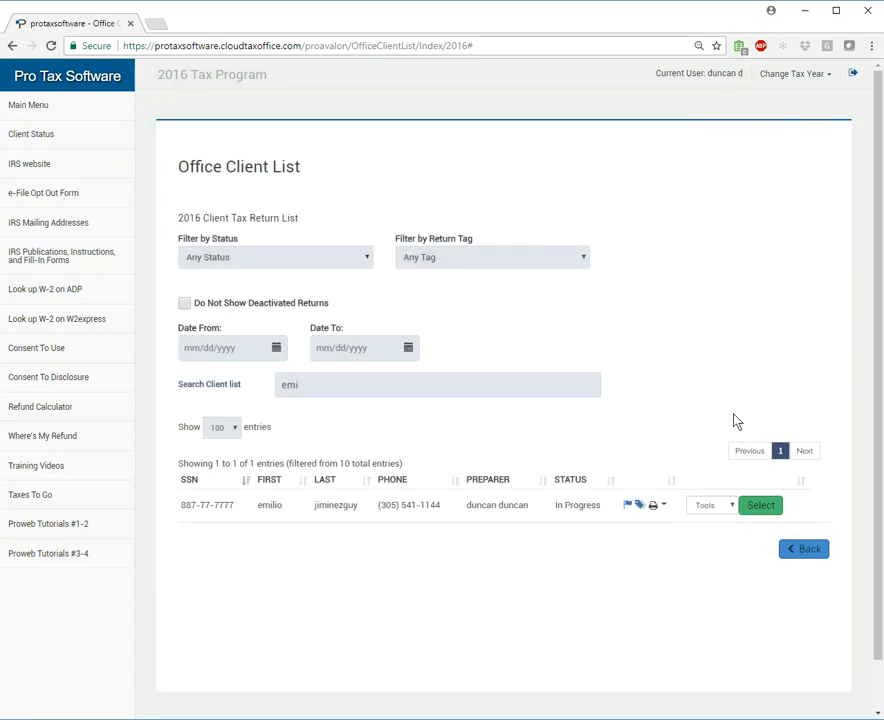
# Step: Leave the client list and open Print Sets in the office configuration
pyautogui.click(805, 552)
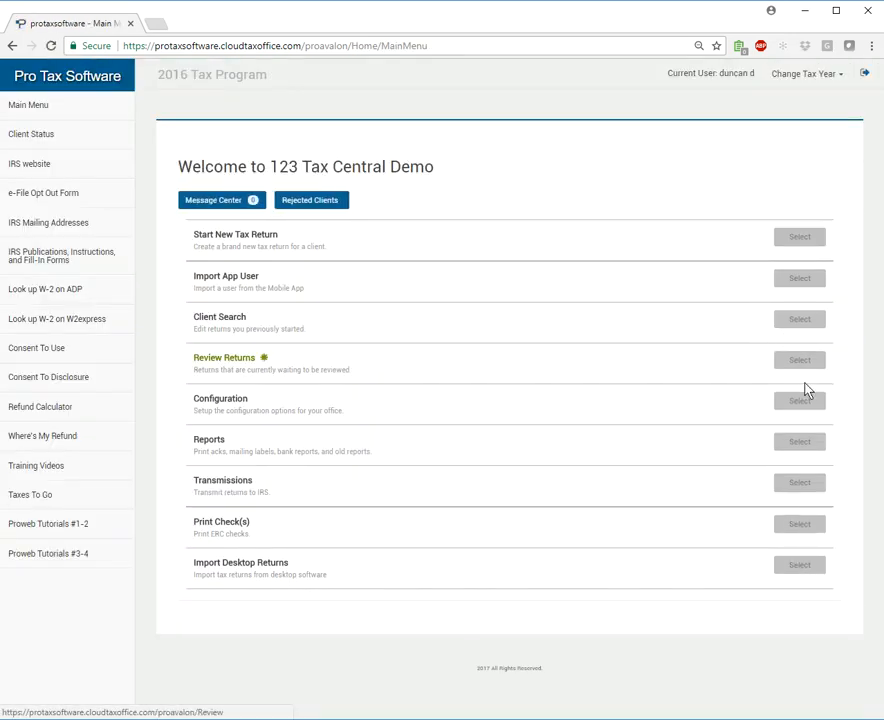
pyautogui.click(795, 401)
pyautogui.scroll(-2, 777, 408)
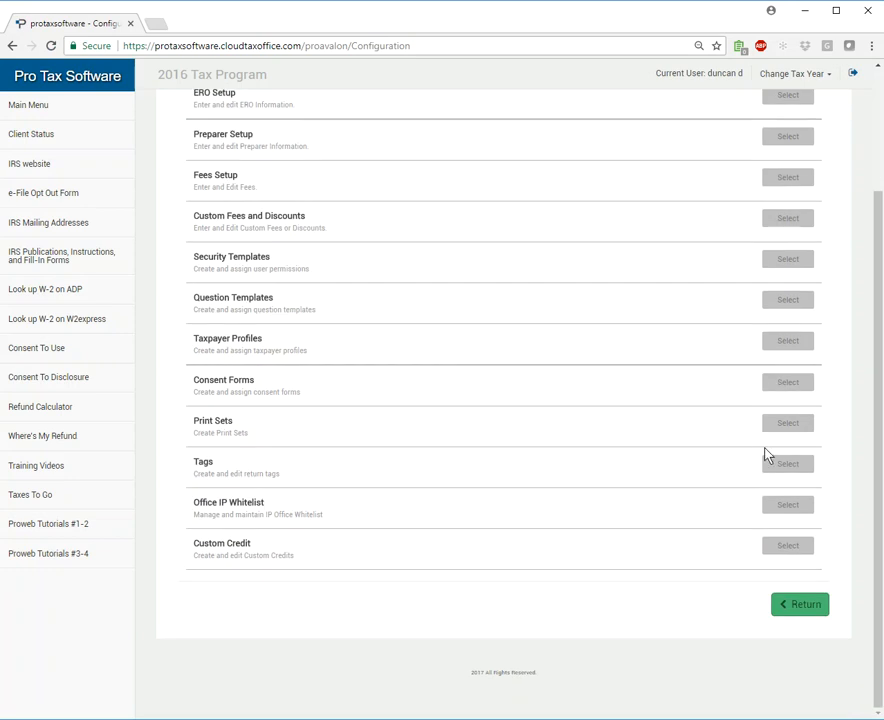
pyautogui.click(791, 424)
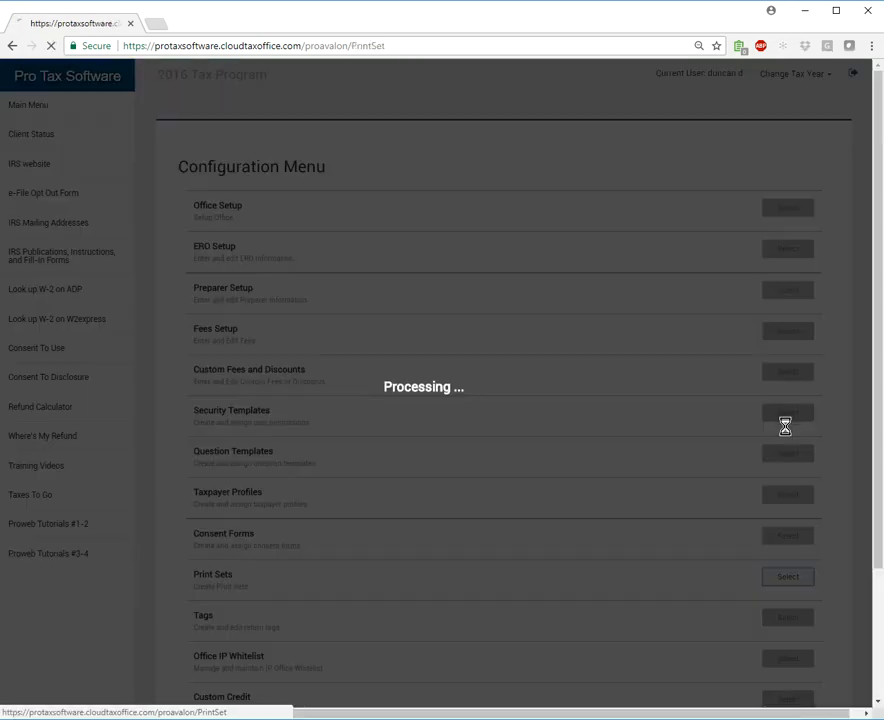